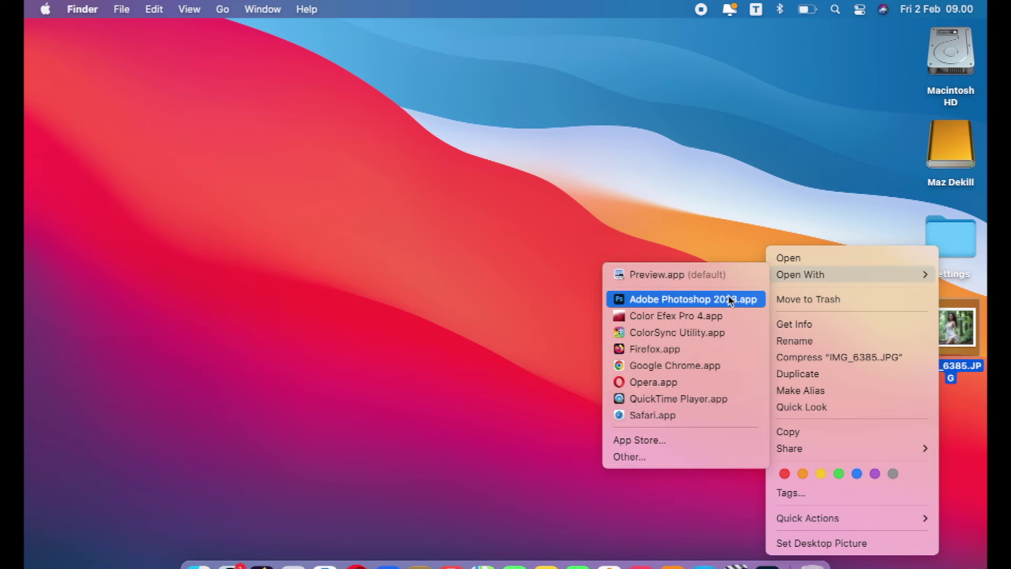
Open the forest portrait image file in Adobe Photoshop 2023 with Open With
{"action": "left_click", "coordinate": [729, 296]}
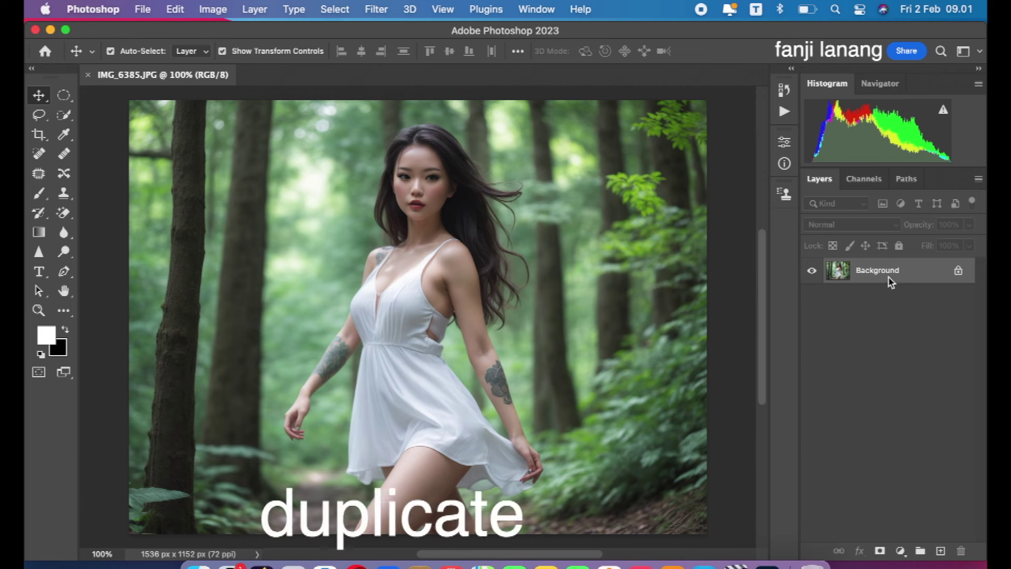
Duplicate the Background layer and run the Camera Raw Filter on the copy
{"action": "left_click_drag", "start_coordinate": [877, 279], "coordinate": [940, 550]}
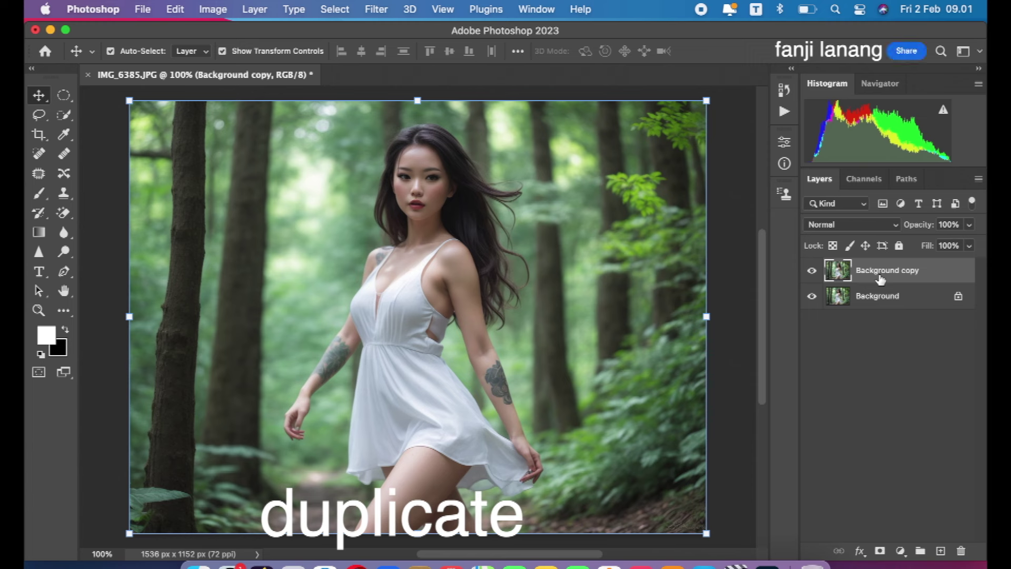
{"action": "left_click", "coordinate": [380, 10]}
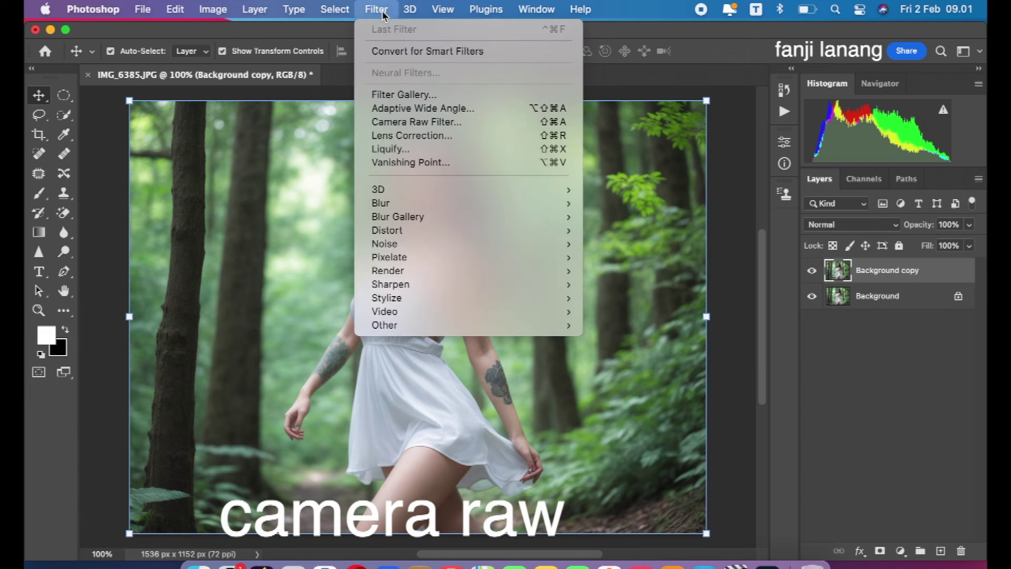
{"action": "left_click", "coordinate": [430, 124]}
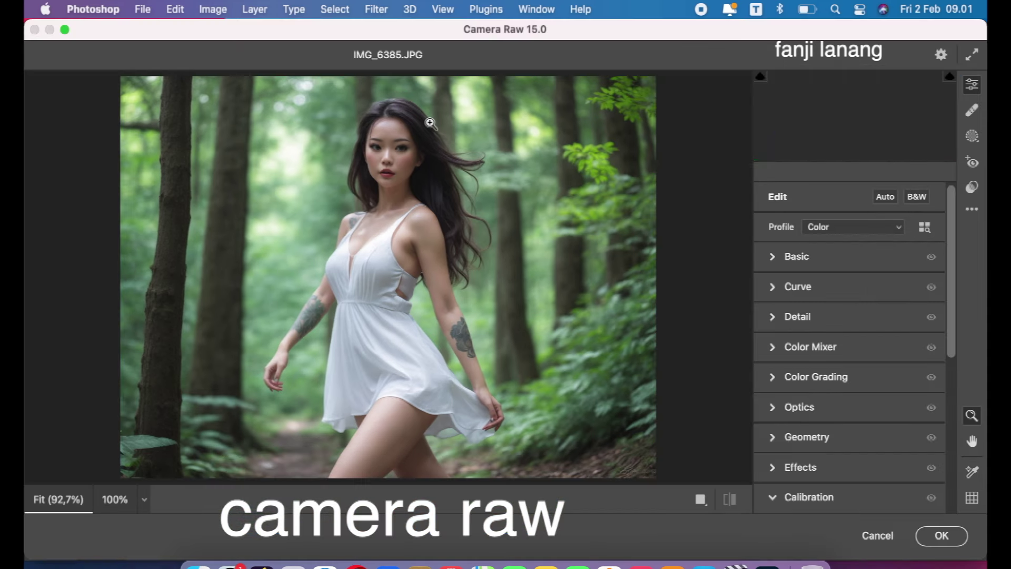
Reset Temperature to 0 and set Exposure to -0.10 and Contrast to +30
{"action": "left_click", "coordinate": [773, 257]}
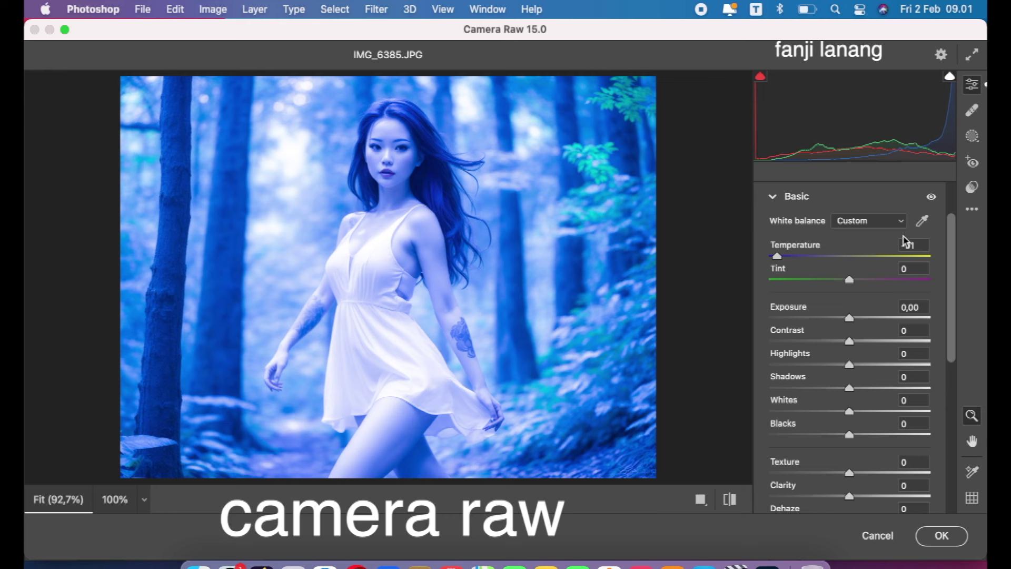
{"action": "left_click", "coordinate": [907, 246]}
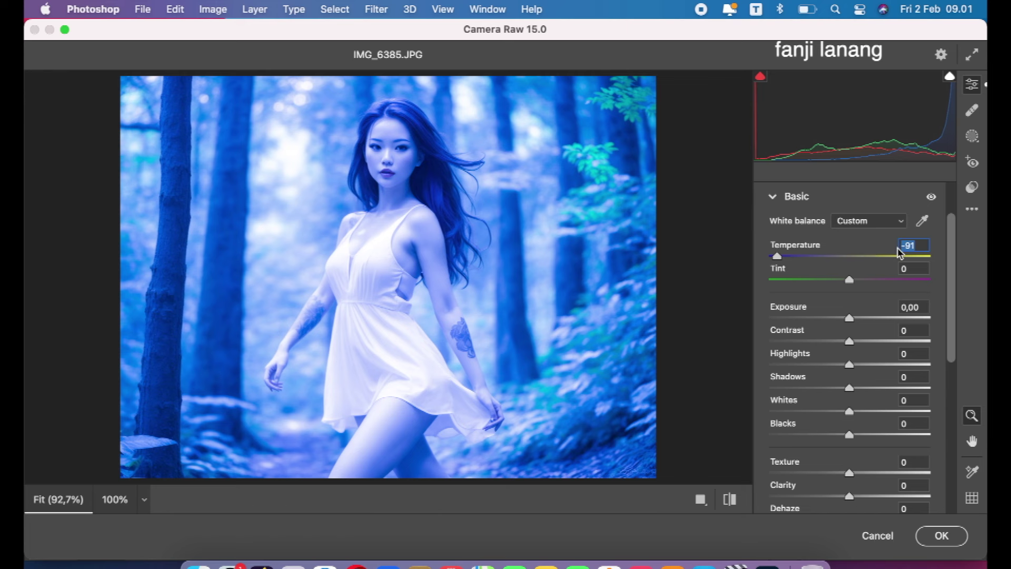
{"action": "type", "text": "0"}
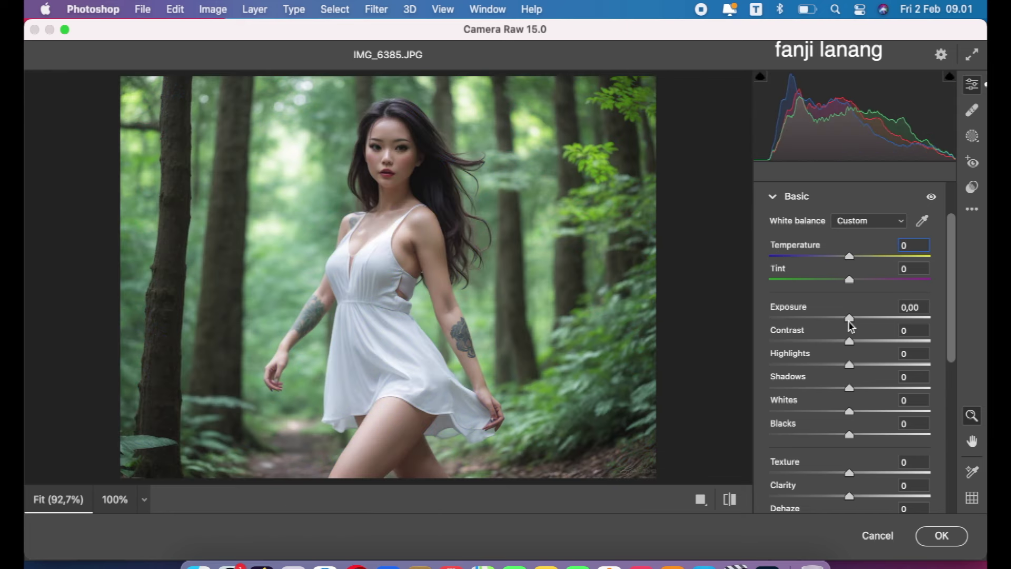
{"action": "left_click_drag", "start_coordinate": [845, 320], "coordinate": [849, 333]}
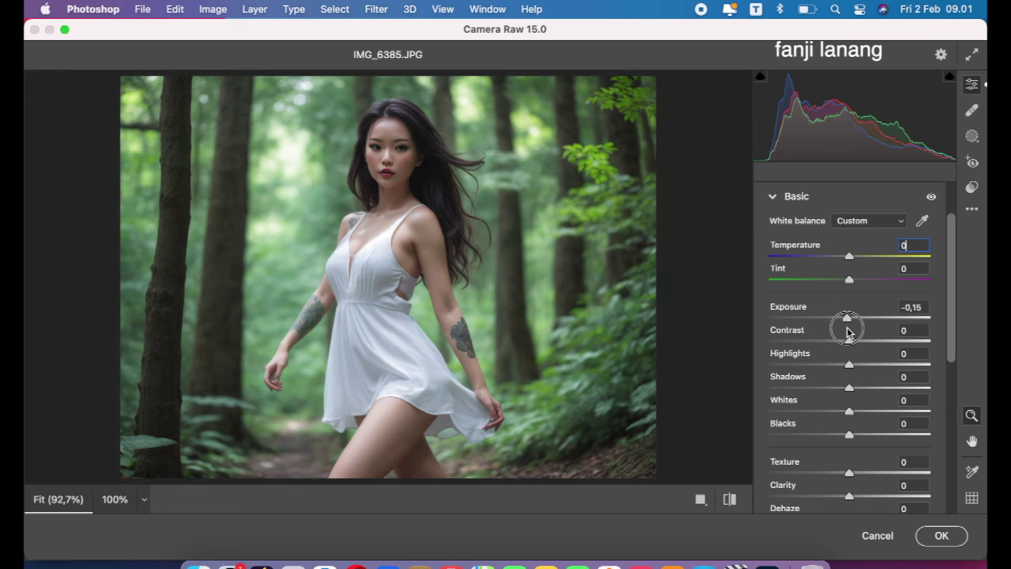
{"action": "mouse_move", "coordinate": [849, 341]}
{"action": "left_mouse_down"}
{"action": "mouse_move", "coordinate": [885, 356]}
{"action": "mouse_move", "coordinate": [878, 362]}
{"action": "left_mouse_up"}
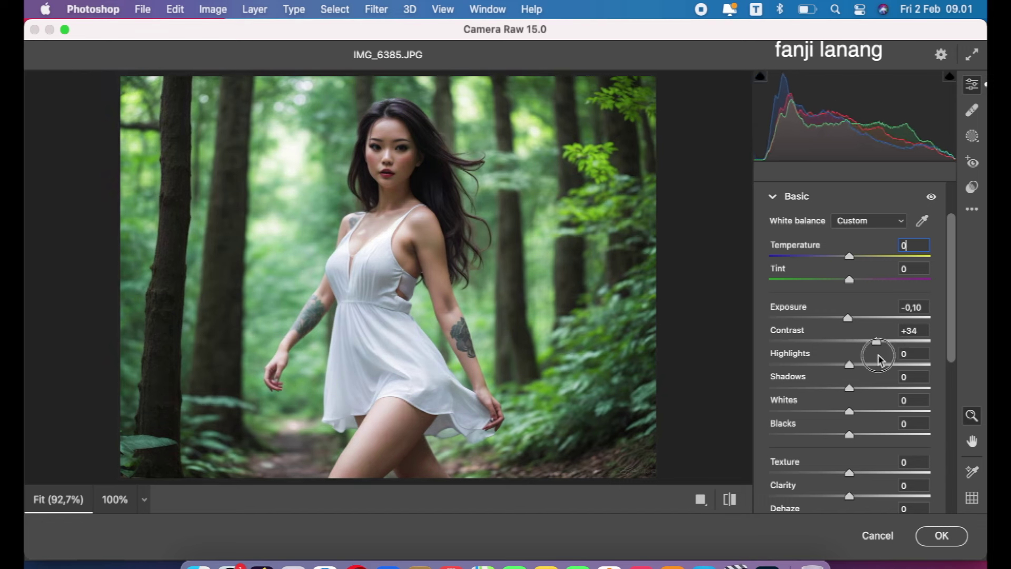
{"action": "left_click_drag", "start_coordinate": [878, 362], "coordinate": [876, 363]}
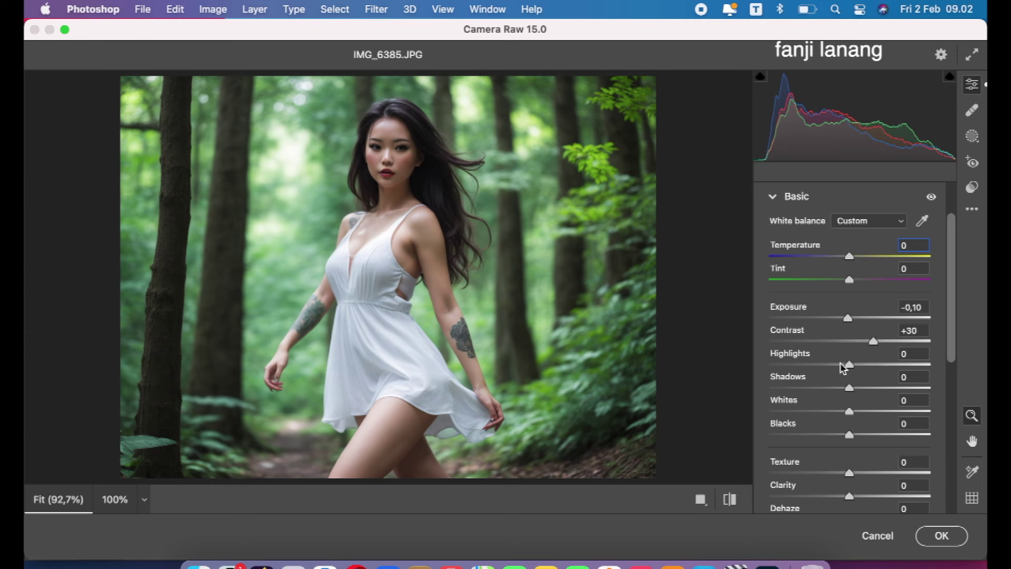
Set Highlights to -15, Shadows to +80 and Blacks to -20
{"action": "left_click_drag", "start_coordinate": [836, 364], "coordinate": [839, 369]}
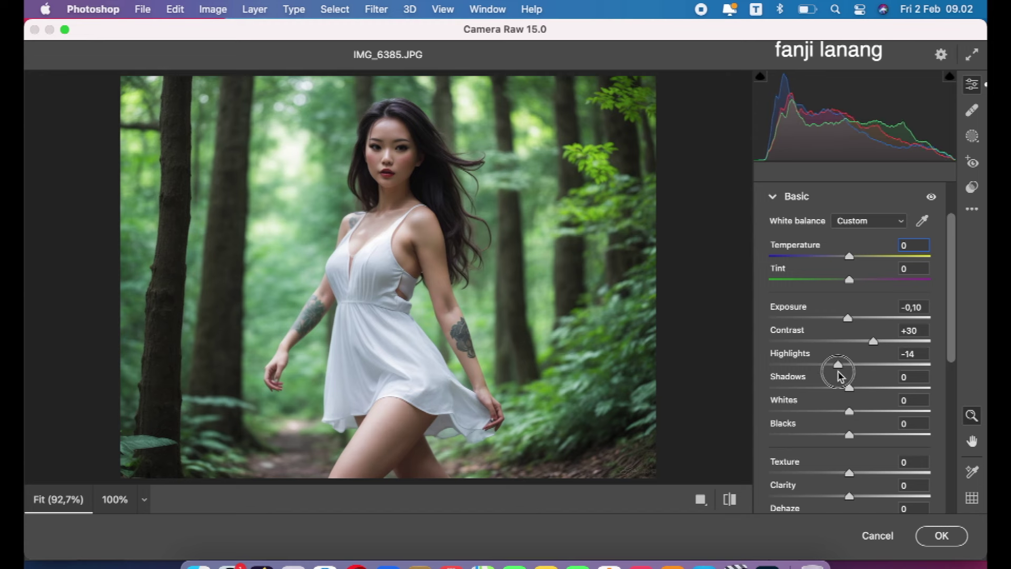
{"action": "mouse_move", "coordinate": [841, 374]}
{"action": "left_mouse_down"}
{"action": "mouse_move", "coordinate": [870, 390]}
{"action": "mouse_move", "coordinate": [943, 393]}
{"action": "mouse_move", "coordinate": [917, 399]}
{"action": "left_mouse_up"}
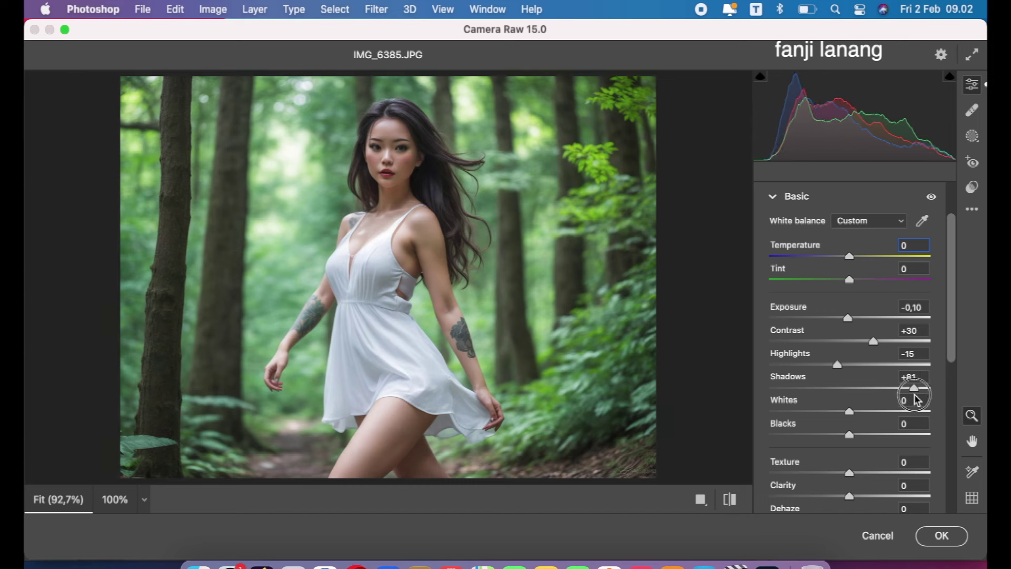
{"action": "left_click_drag", "start_coordinate": [916, 399], "coordinate": [915, 399]}
{"action": "left_click_drag", "start_coordinate": [876, 433], "coordinate": [833, 437]}
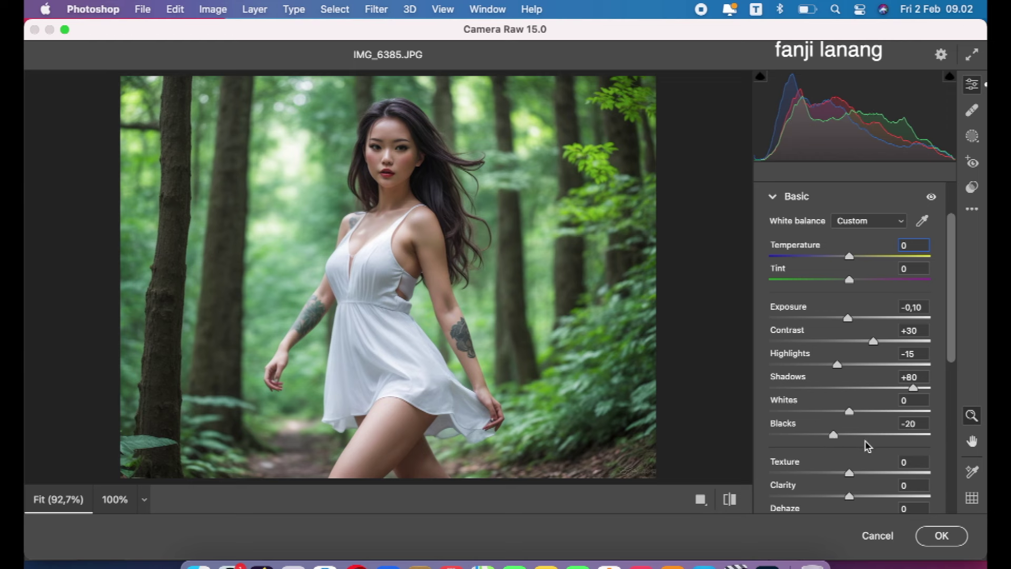
{"action": "left_click", "coordinate": [772, 199]}
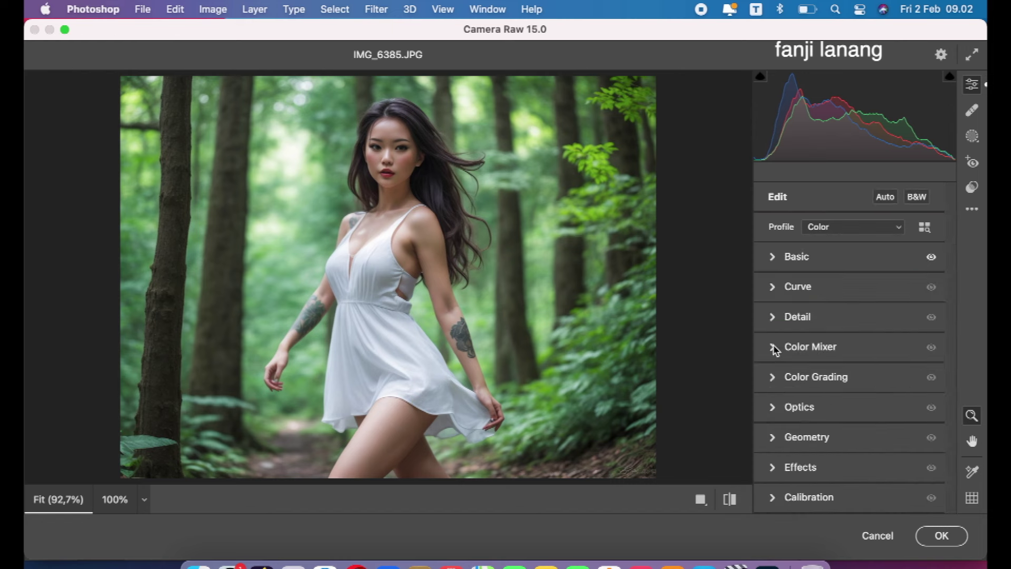
Set Color Mixer hues: Oranges +10, Yellows -20, Greens +33, Aquas -25
{"action": "left_click", "coordinate": [774, 346]}
{"action": "left_click", "coordinate": [777, 271]}
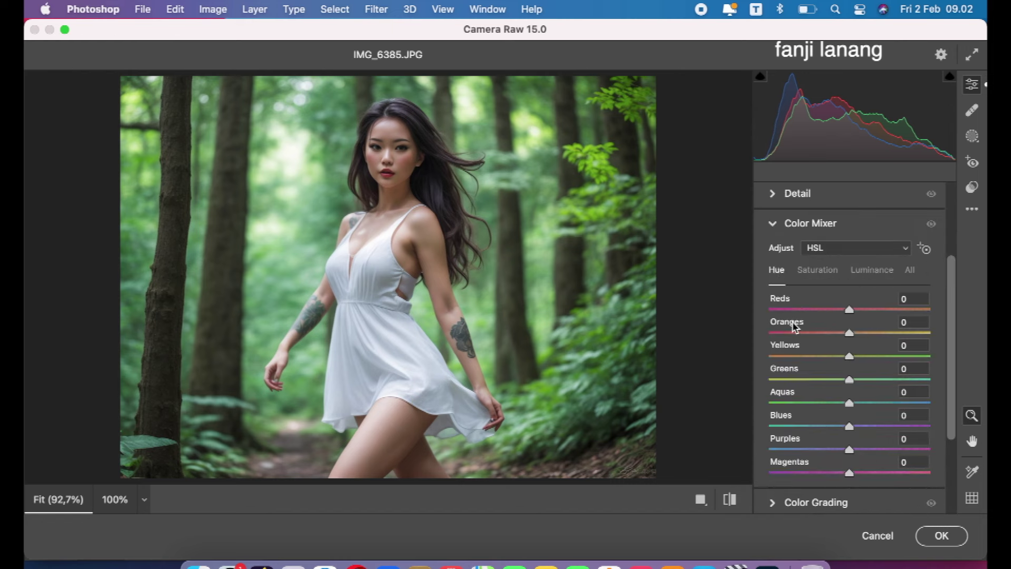
{"action": "mouse_move", "coordinate": [804, 356]}
{"action": "left_mouse_down"}
{"action": "mouse_move", "coordinate": [915, 360]}
{"action": "mouse_move", "coordinate": [759, 356]}
{"action": "mouse_move", "coordinate": [930, 363]}
{"action": "mouse_move", "coordinate": [776, 357]}
{"action": "mouse_move", "coordinate": [834, 372]}
{"action": "left_mouse_up"}
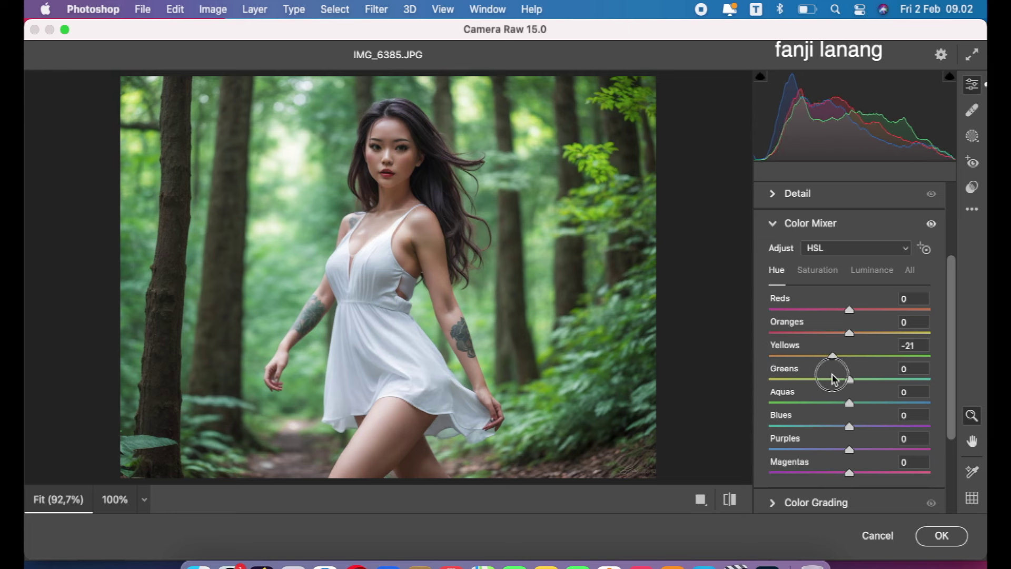
{"action": "mouse_move", "coordinate": [834, 372]}
{"action": "left_mouse_down"}
{"action": "mouse_move", "coordinate": [837, 380]}
{"action": "mouse_move", "coordinate": [896, 379]}
{"action": "mouse_move", "coordinate": [722, 388]}
{"action": "mouse_move", "coordinate": [902, 386]}
{"action": "mouse_move", "coordinate": [830, 407]}
{"action": "left_mouse_up"}
{"action": "left_click_drag", "start_coordinate": [875, 379], "coordinate": [884, 385]}
{"action": "left_click_drag", "start_coordinate": [858, 341], "coordinate": [860, 347]}
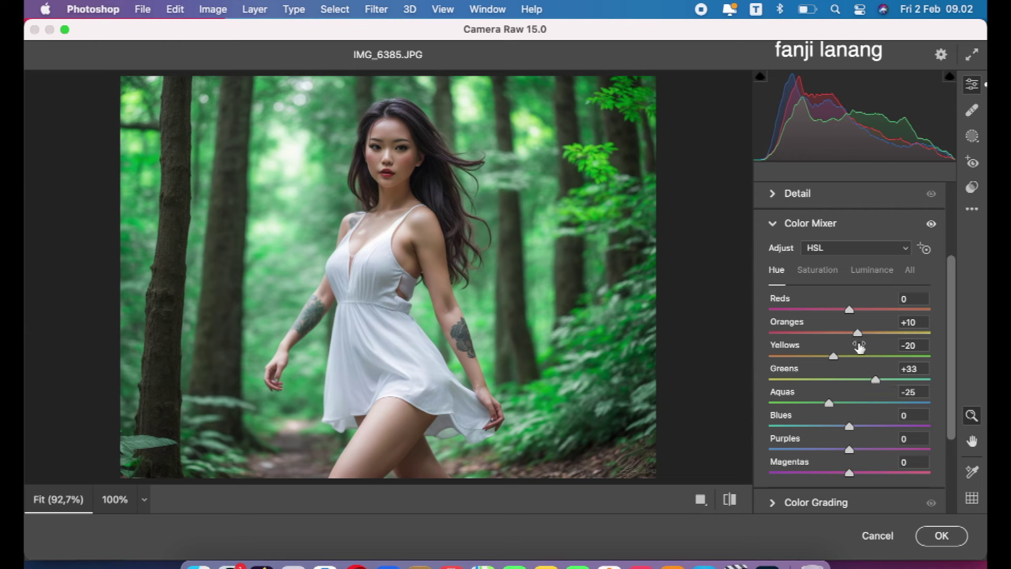
Set Color Mixer saturation: Greens +66, Yellows +25, Oranges -10
{"action": "left_click", "coordinate": [732, 501]}
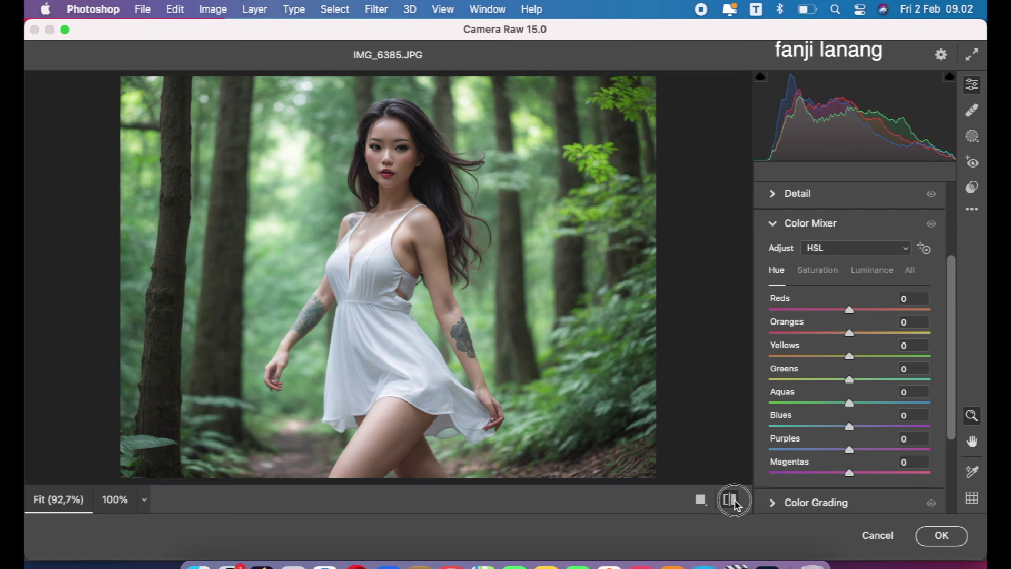
{"action": "left_click", "coordinate": [805, 275]}
{"action": "mouse_move", "coordinate": [849, 379]}
{"action": "left_mouse_down"}
{"action": "mouse_move", "coordinate": [904, 381]}
{"action": "mouse_move", "coordinate": [903, 392]}
{"action": "left_mouse_up"}
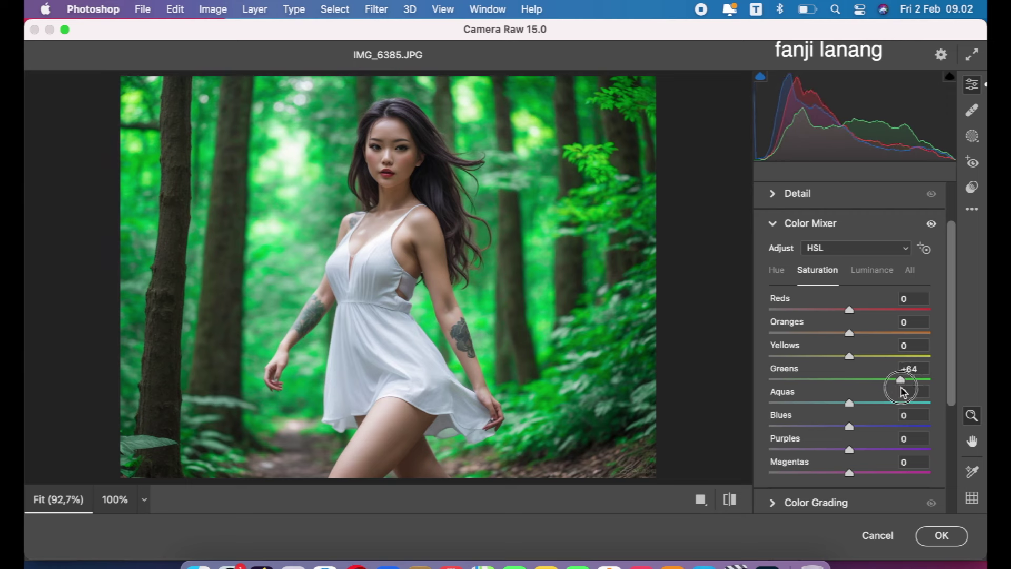
{"action": "mouse_move", "coordinate": [863, 355]}
{"action": "left_mouse_down"}
{"action": "mouse_move", "coordinate": [917, 361]}
{"action": "mouse_move", "coordinate": [870, 356]}
{"action": "left_mouse_up"}
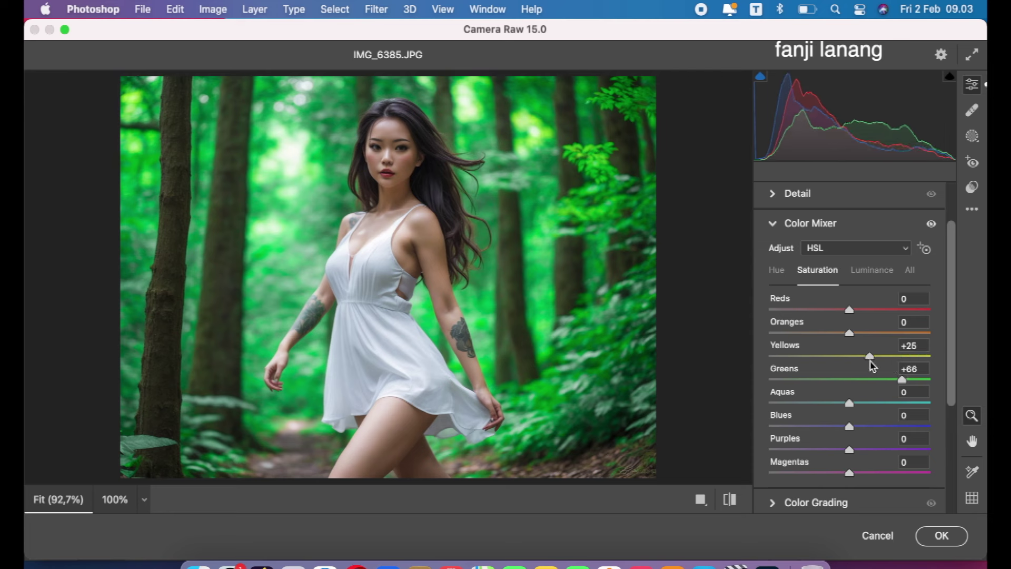
{"action": "left_click_drag", "start_coordinate": [849, 333], "coordinate": [841, 334]}
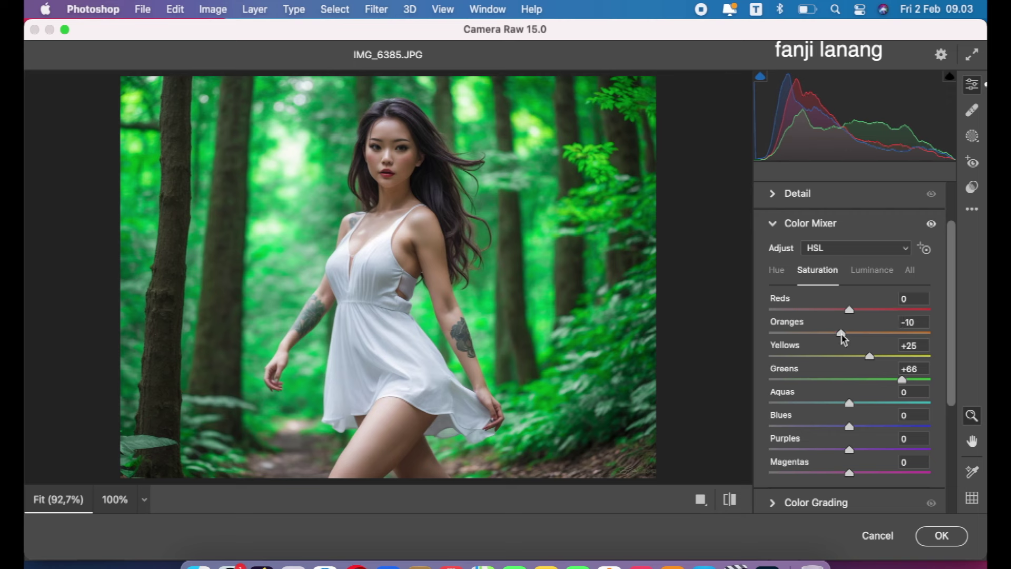
Set Color Mixer luminance: Oranges +13, Yellows +33, Greens -15
{"action": "left_click", "coordinate": [854, 274]}
{"action": "mouse_move", "coordinate": [858, 333]}
{"action": "left_mouse_down"}
{"action": "mouse_move", "coordinate": [863, 362]}
{"action": "mouse_move", "coordinate": [878, 360]}
{"action": "mouse_move", "coordinate": [838, 381]}
{"action": "left_mouse_up"}
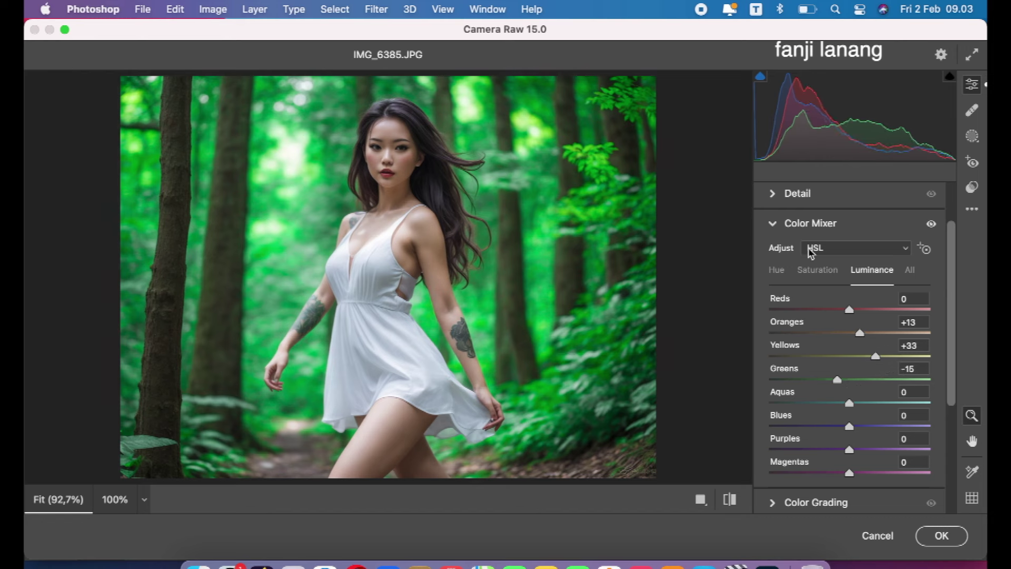
{"action": "left_click", "coordinate": [772, 226]}
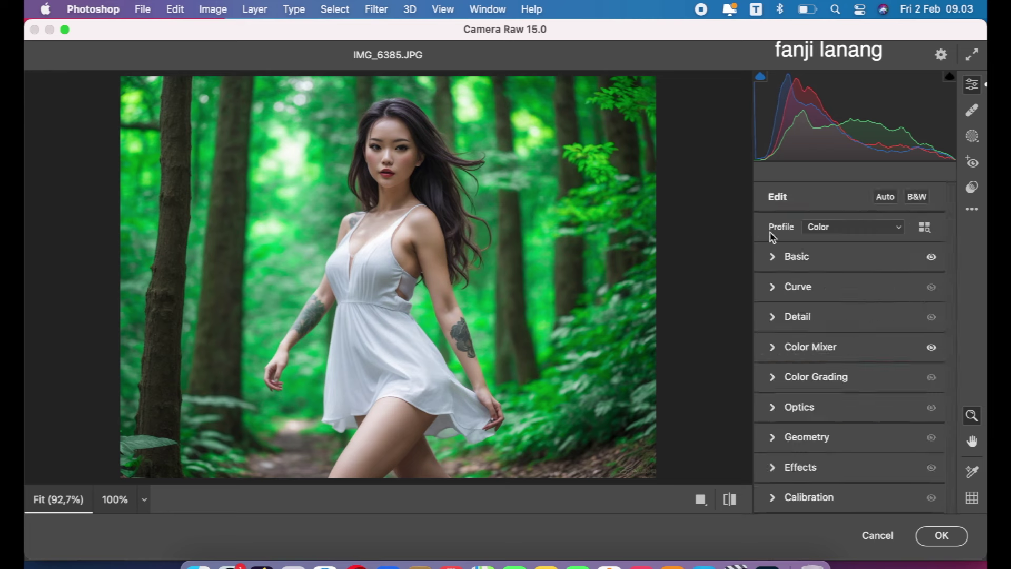
Check the Color Grading panel and add an edge-darkening vignette in Optics
{"action": "left_click", "coordinate": [779, 379]}
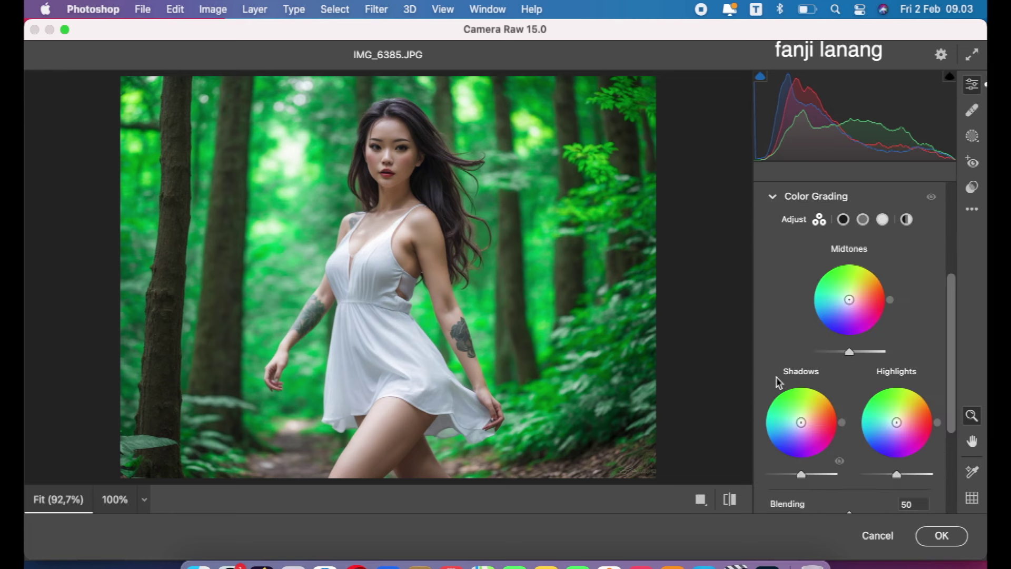
{"action": "left_click", "coordinate": [777, 200]}
{"action": "left_click", "coordinate": [772, 409]}
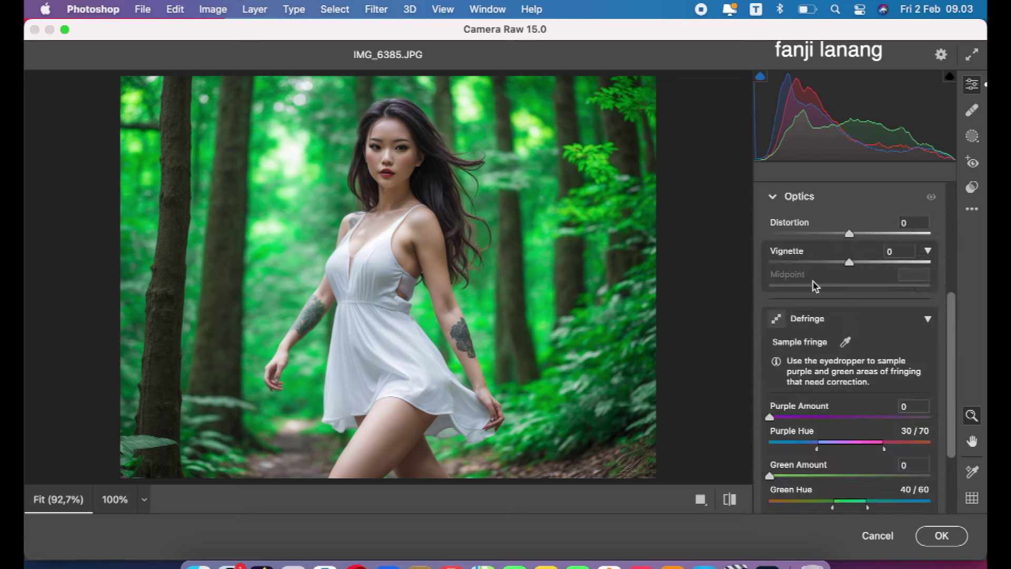
{"action": "left_click", "coordinate": [816, 262]}
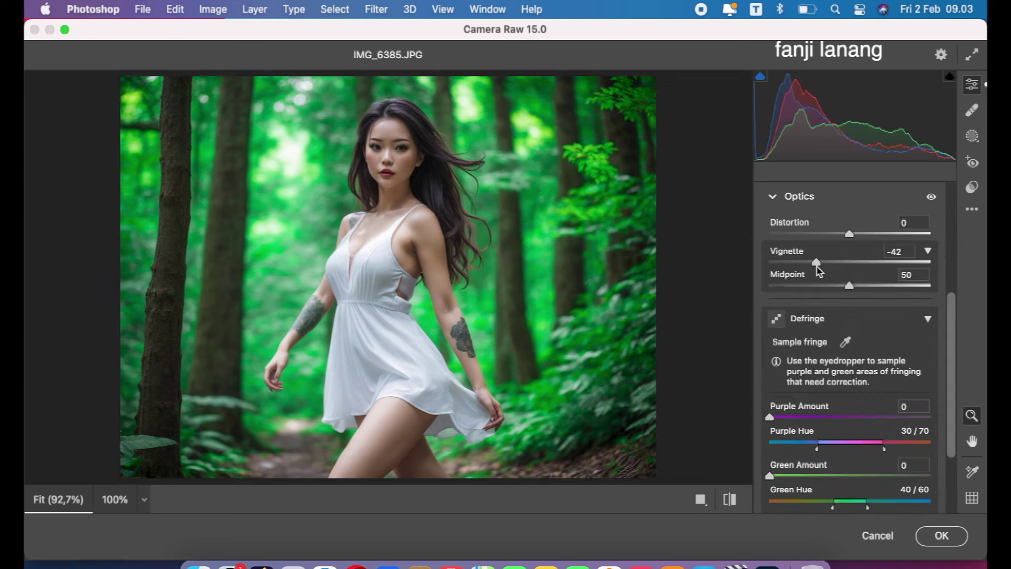
{"action": "left_click", "coordinate": [776, 201]}
Set Calibration primary hues: Red +35, Green -20, Blue -30
{"action": "left_click", "coordinate": [774, 497]}
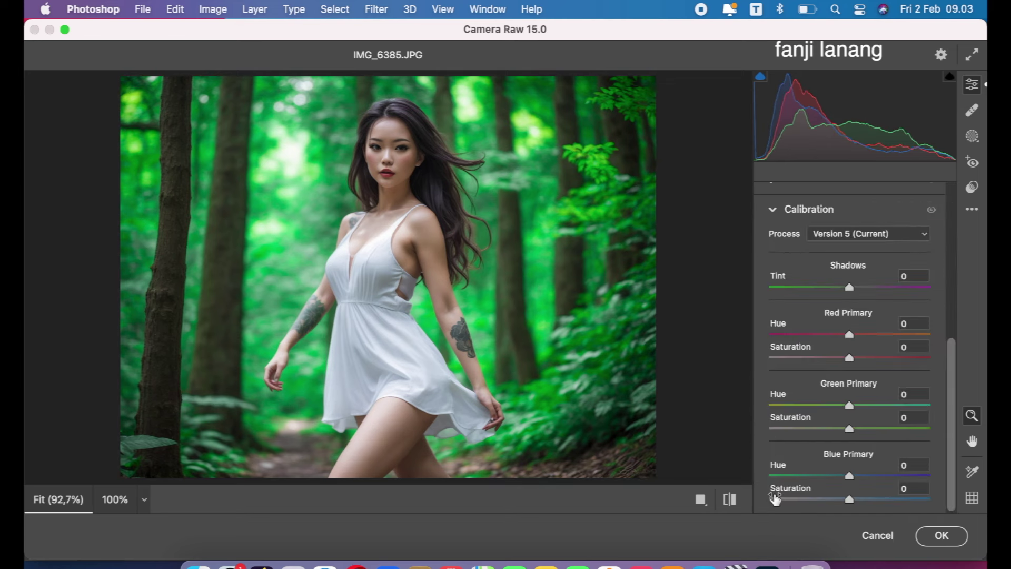
{"action": "left_click", "coordinate": [866, 336]}
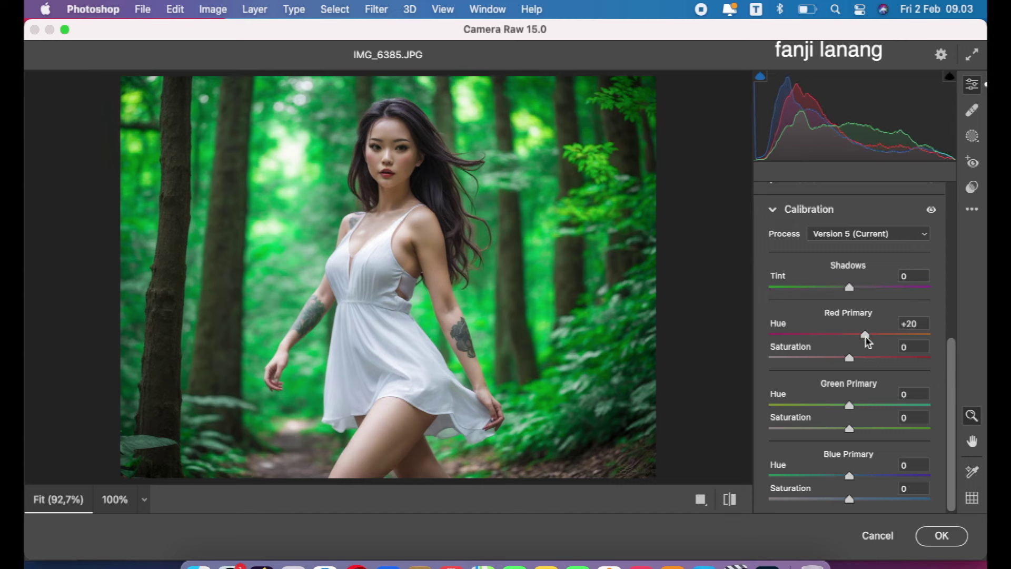
{"action": "left_click_drag", "start_coordinate": [867, 342], "coordinate": [880, 347]}
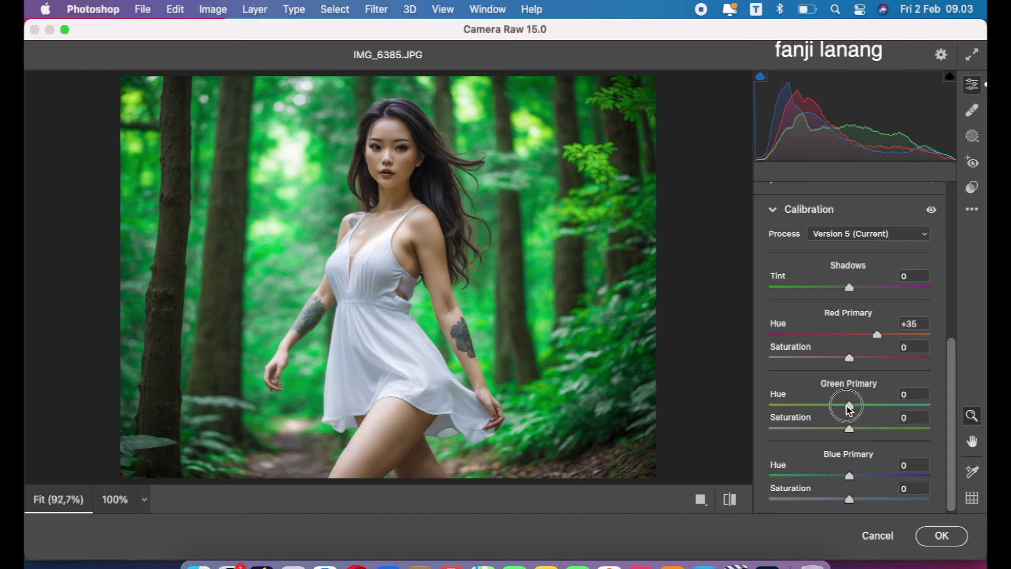
{"action": "left_click_drag", "start_coordinate": [849, 409], "coordinate": [832, 414]}
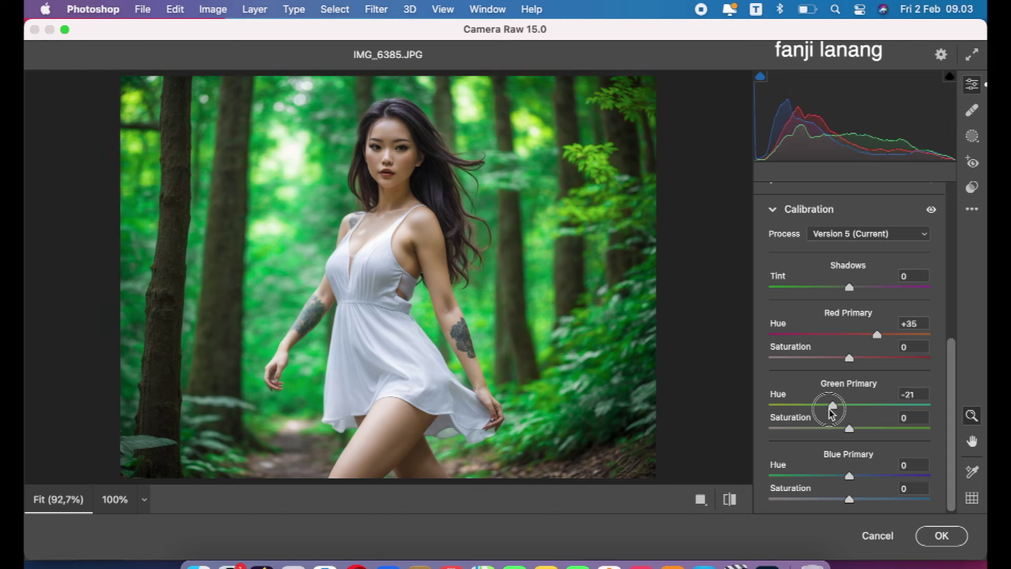
{"action": "left_click_drag", "start_coordinate": [832, 414], "coordinate": [834, 413]}
{"action": "left_click", "coordinate": [841, 483]}
{"action": "left_click_drag", "start_coordinate": [841, 483], "coordinate": [828, 480]}
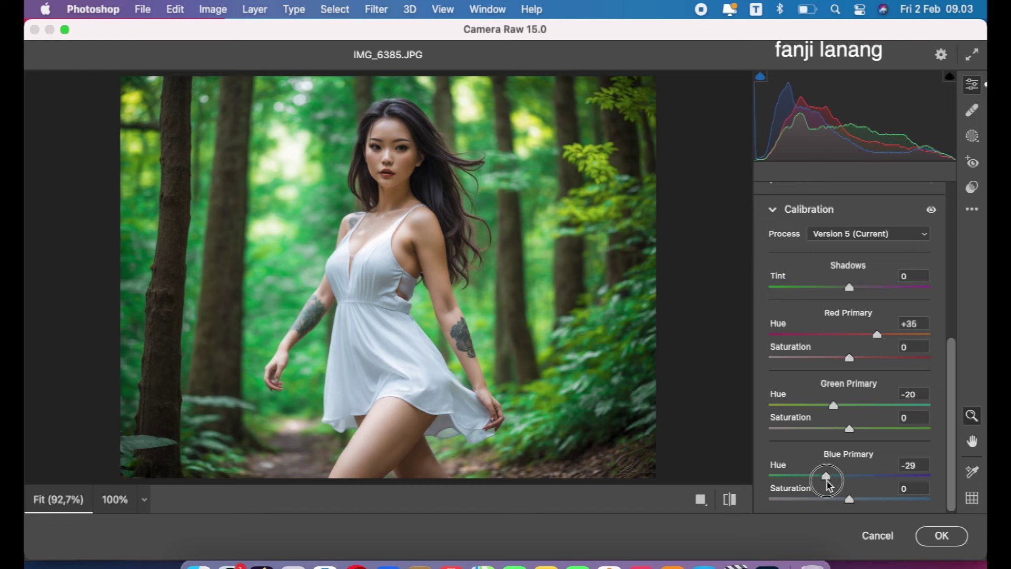
{"action": "left_click_drag", "start_coordinate": [829, 479], "coordinate": [825, 477]}
Compare the graded photo against the original, then apply the Camera Raw grade
{"action": "left_click", "coordinate": [730, 499]}
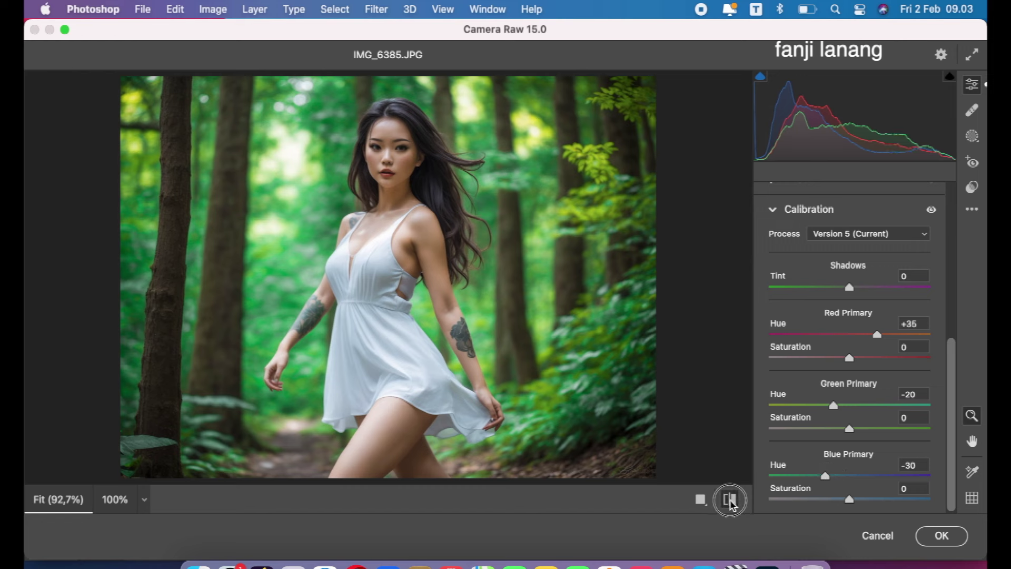
{"action": "left_click", "coordinate": [730, 499]}
{"action": "left_click", "coordinate": [730, 499]}
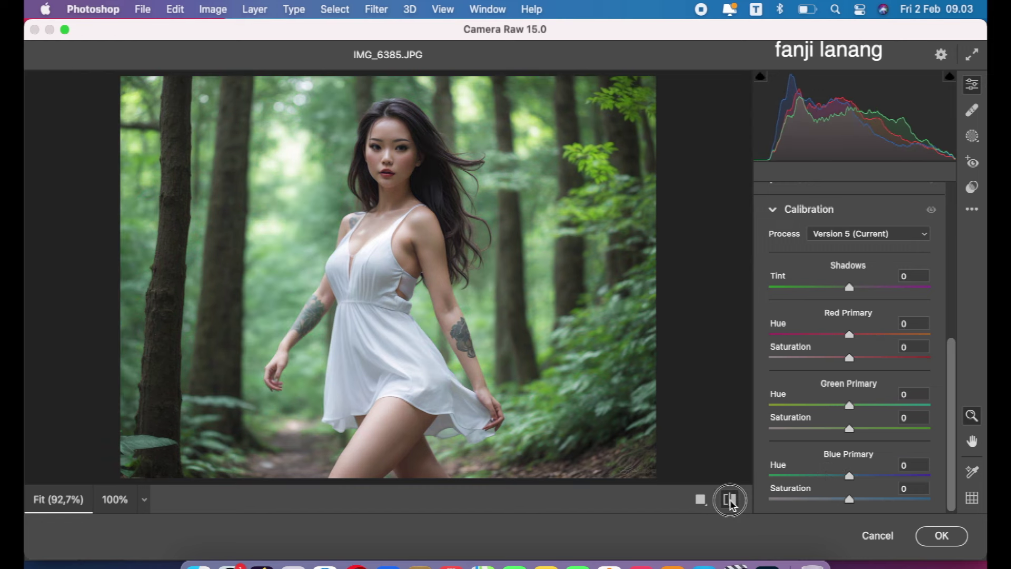
{"action": "left_click", "coordinate": [942, 536]}
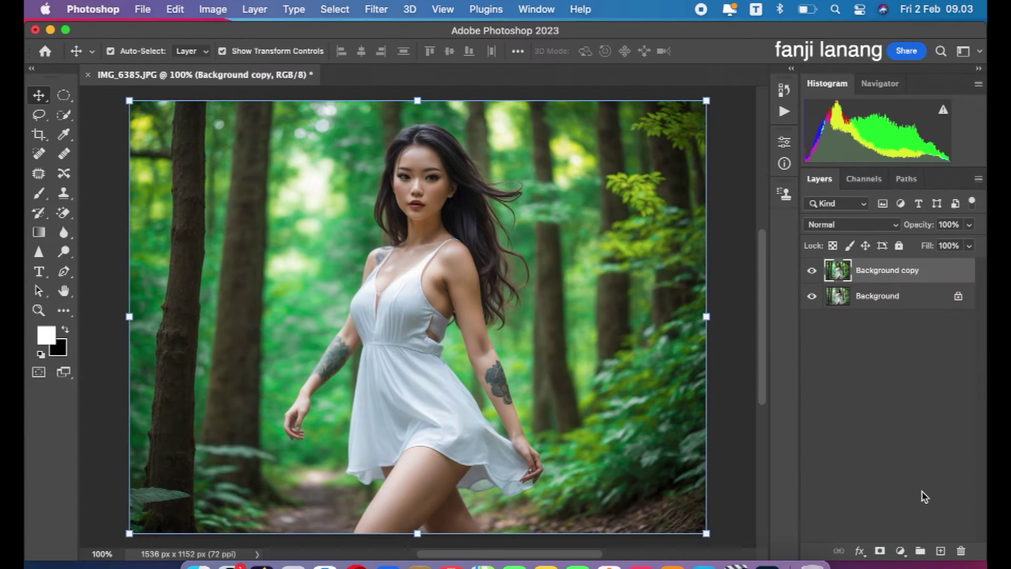
Add empty Layer 1, select the Gradient tool, and set the foreground colour to #fff000
{"action": "left_click", "coordinate": [941, 550]}
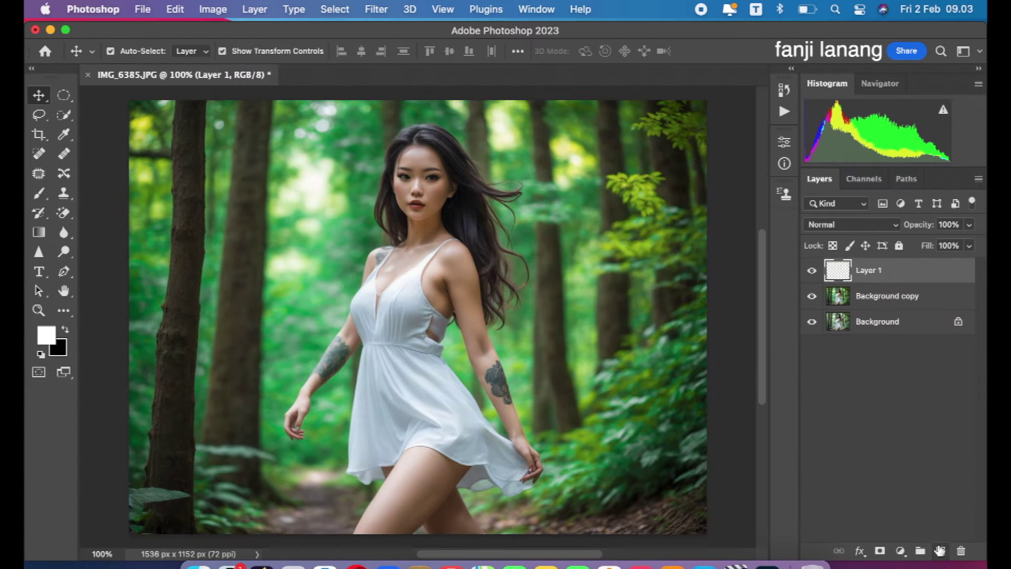
{"action": "left_click", "coordinate": [38, 232]}
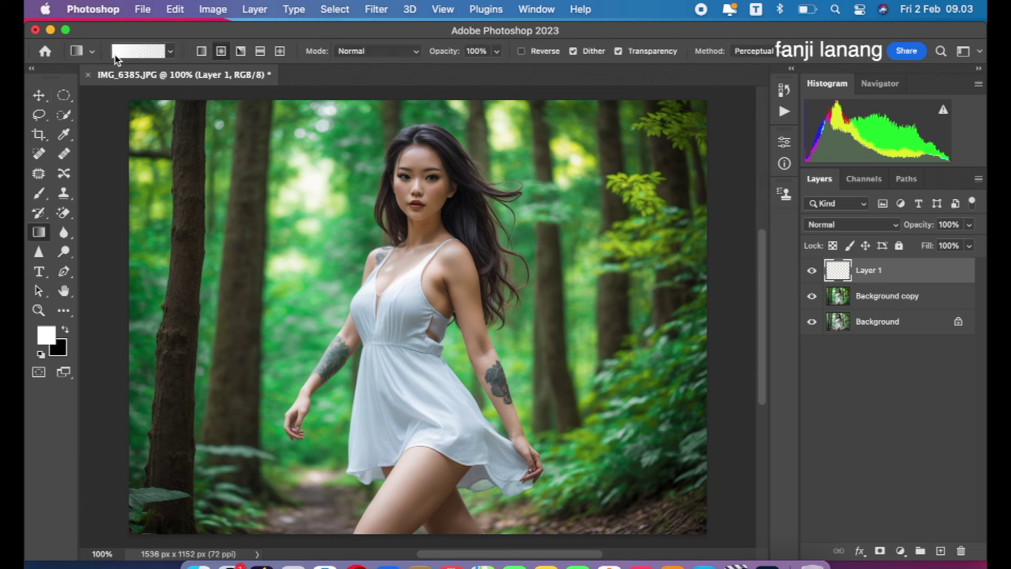
{"action": "left_click", "coordinate": [46, 335]}
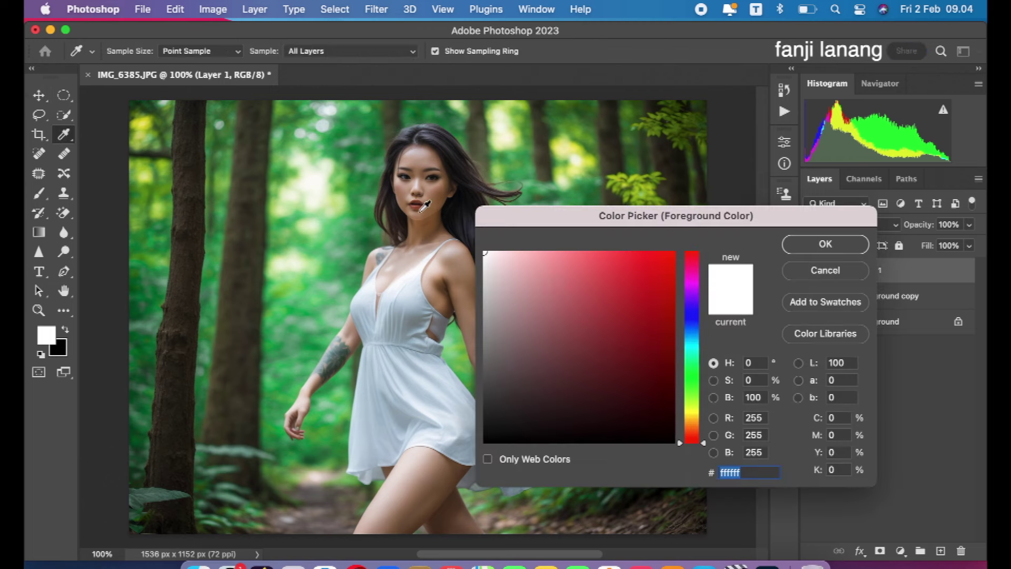
{"action": "left_click", "coordinate": [691, 409]}
{"action": "left_click_drag", "start_coordinate": [691, 408], "coordinate": [691, 414]}
{"action": "left_click", "coordinate": [602, 252]}
{"action": "left_click_drag", "start_coordinate": [616, 229], "coordinate": [708, 224]}
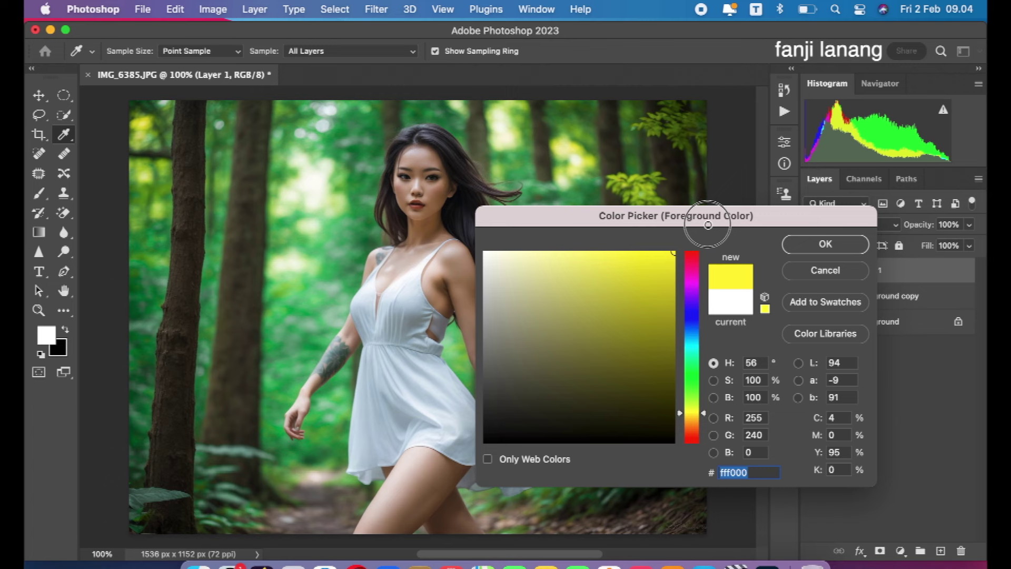
{"action": "left_click", "coordinate": [825, 245]}
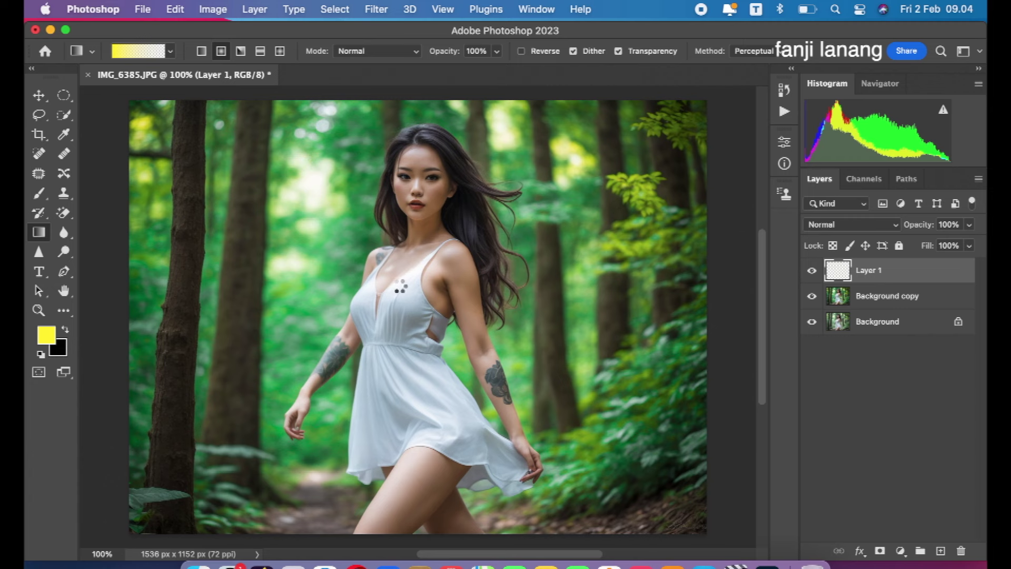
Set Layer 1 to Screen blend mode and give it a layer mask
{"action": "left_click", "coordinate": [823, 225]}
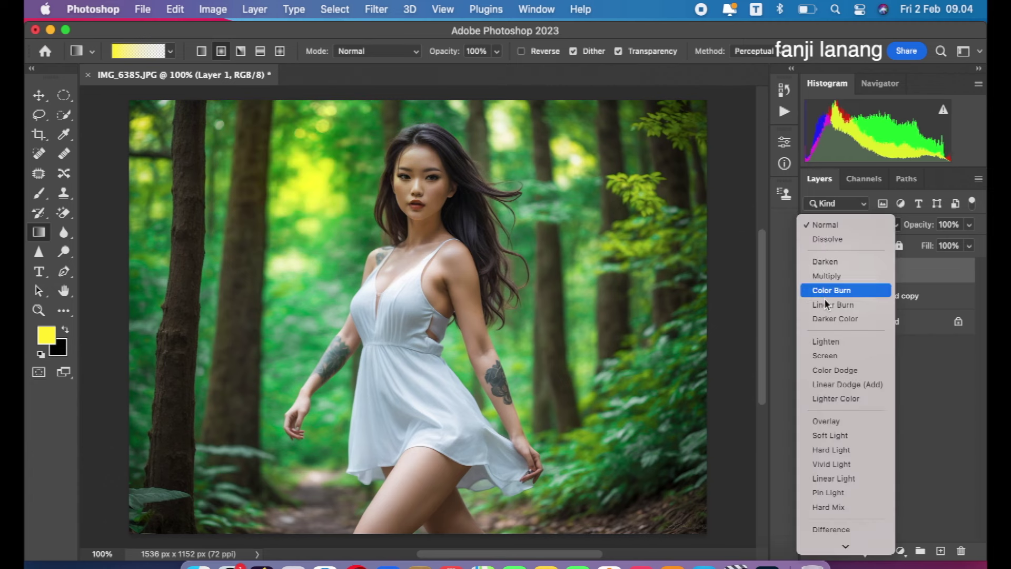
{"action": "left_click", "coordinate": [824, 355]}
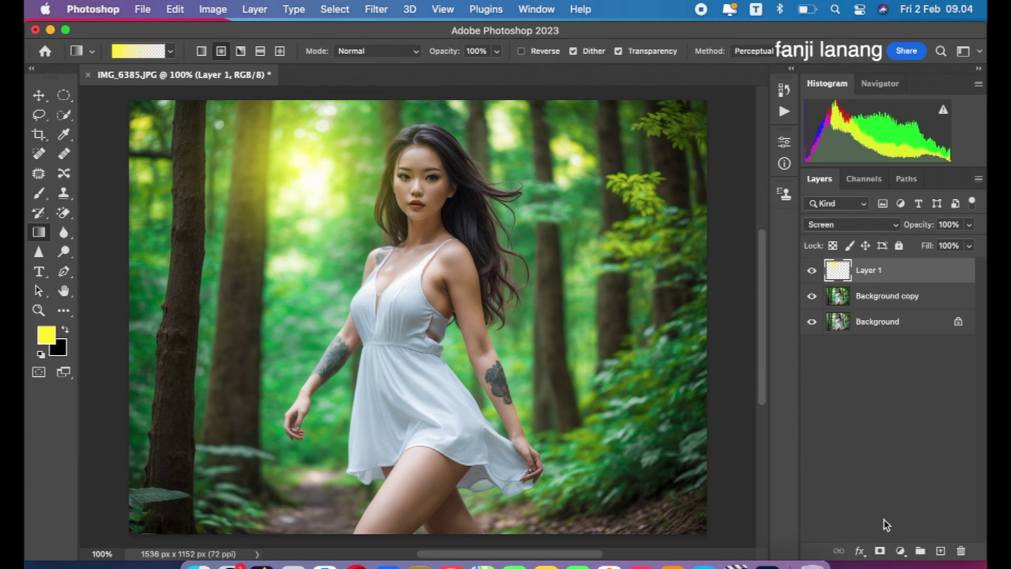
{"action": "left_click", "coordinate": [880, 550]}
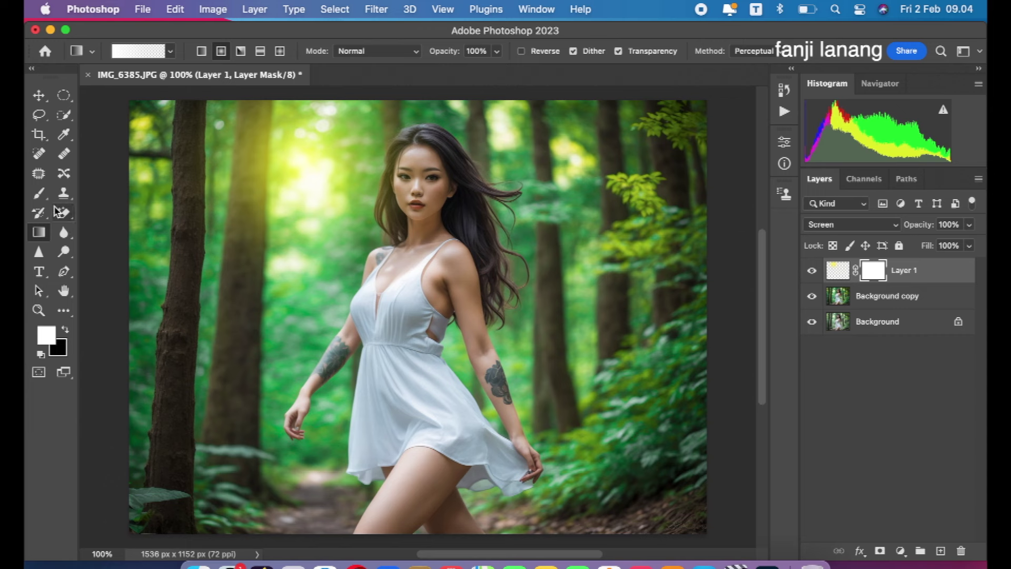
Paint black on the mask over the woman's face with a large brush
{"action": "left_click", "coordinate": [39, 194]}
{"action": "left_click", "coordinate": [66, 330]}
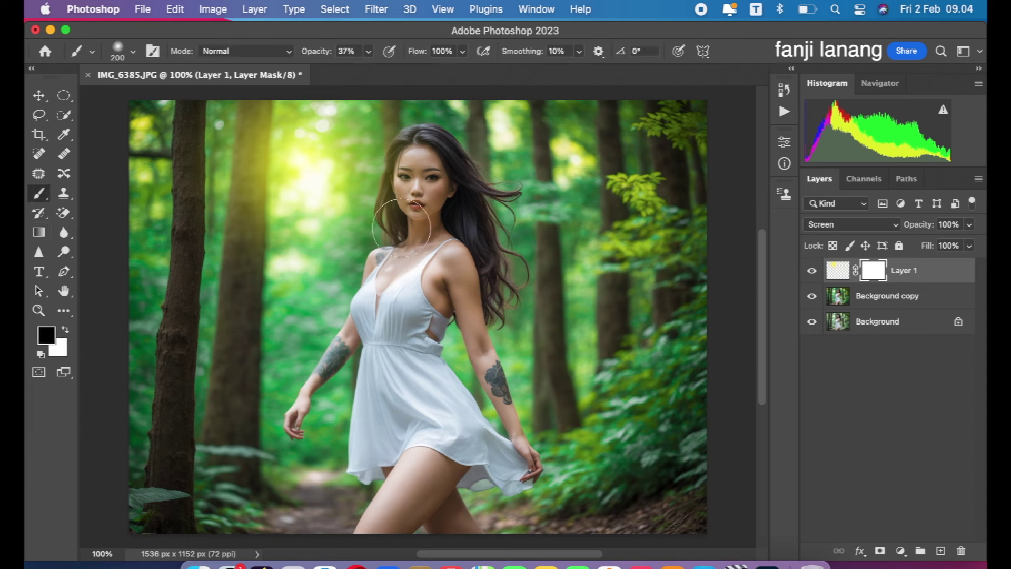
{"action": "left_click_drag", "start_coordinate": [401, 228], "coordinate": [403, 229]}
{"action": "left_click_drag", "start_coordinate": [417, 215], "coordinate": [448, 214]}
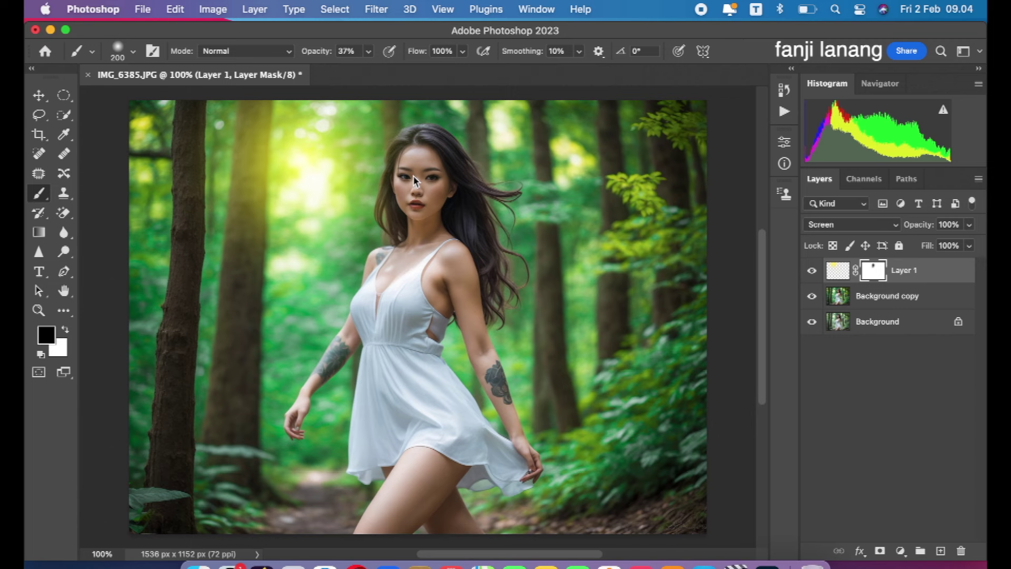
{"action": "left_click", "coordinate": [811, 270]}
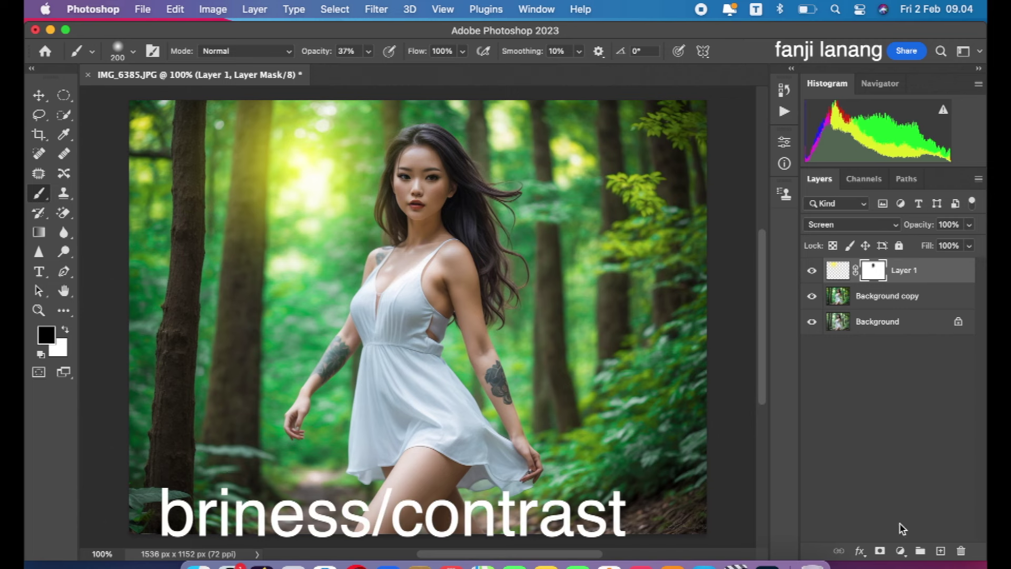
Add a Brightness/Contrast adjustment layer with Brightness set to 10
{"action": "left_click", "coordinate": [903, 550]}
{"action": "left_click", "coordinate": [926, 266]}
{"action": "left_click", "coordinate": [739, 213]}
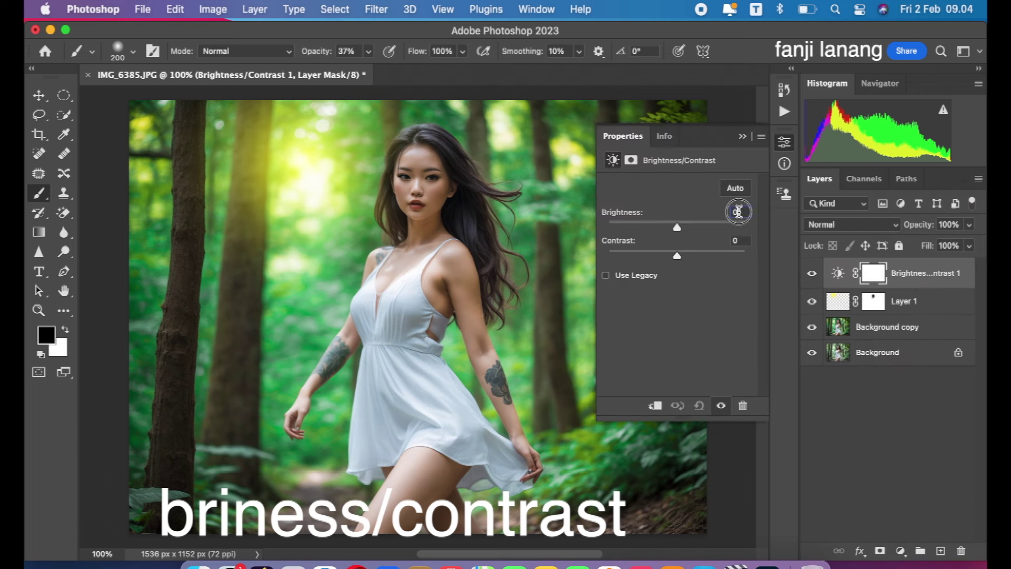
{"action": "type", "text": "10"}
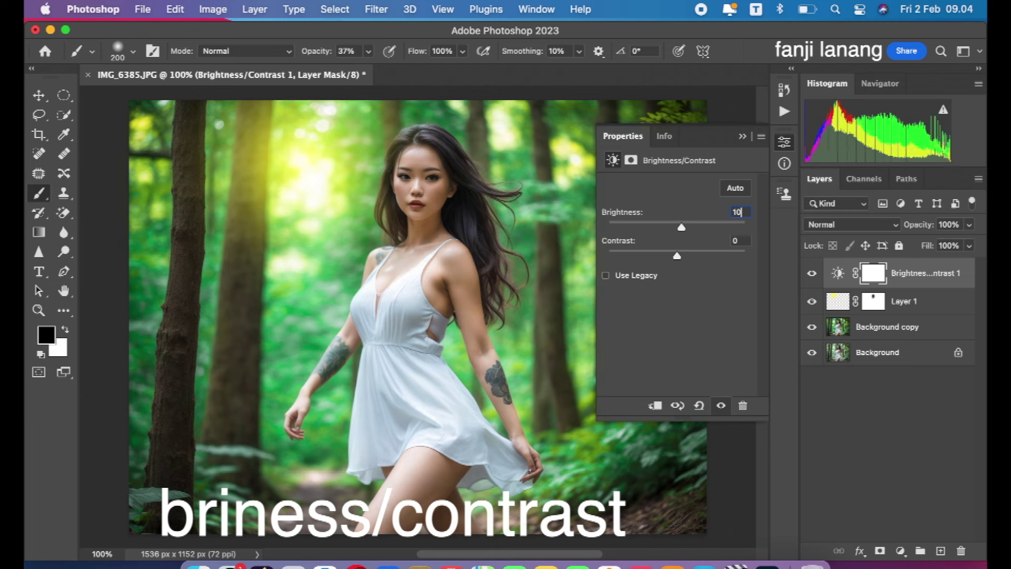
{"action": "left_click", "coordinate": [743, 137]}
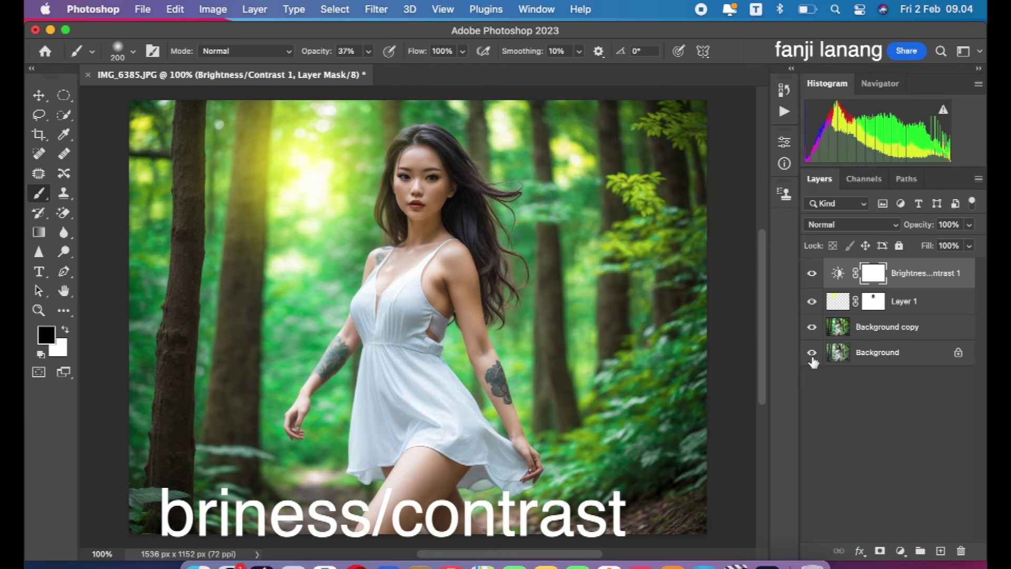
Hide and reshow the added layers to compare before and after
{"action": "left_click", "coordinate": [811, 273]}
{"action": "left_click", "coordinate": [812, 302]}
{"action": "left_click", "coordinate": [812, 327]}
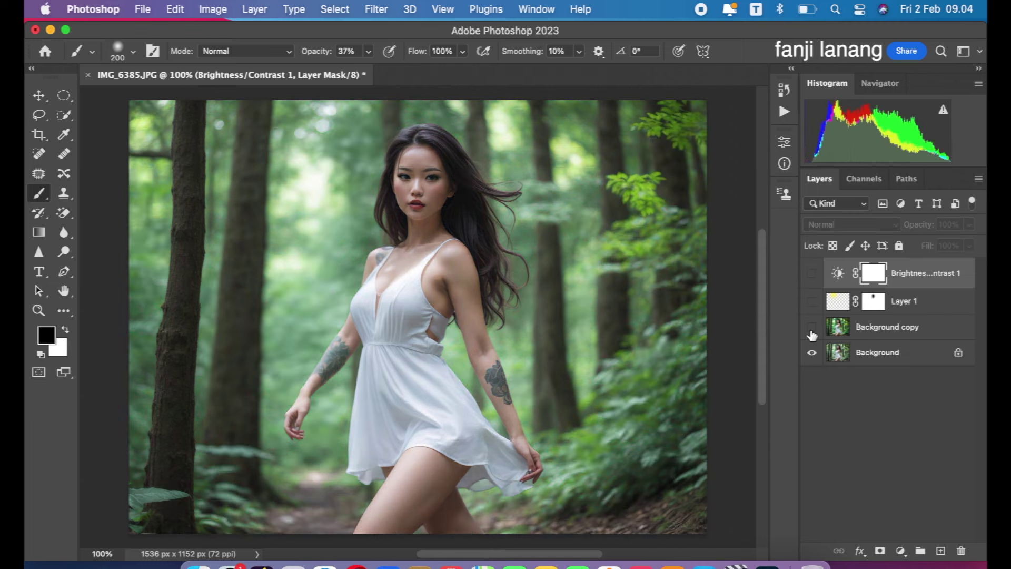
{"action": "left_click", "coordinate": [812, 301]}
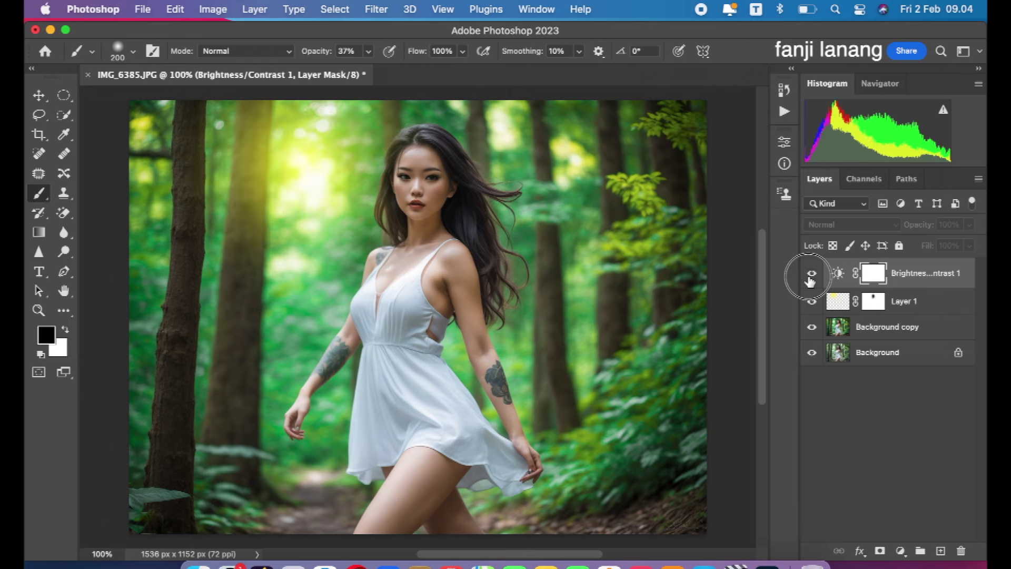
{"action": "left_click", "coordinate": [811, 273]}
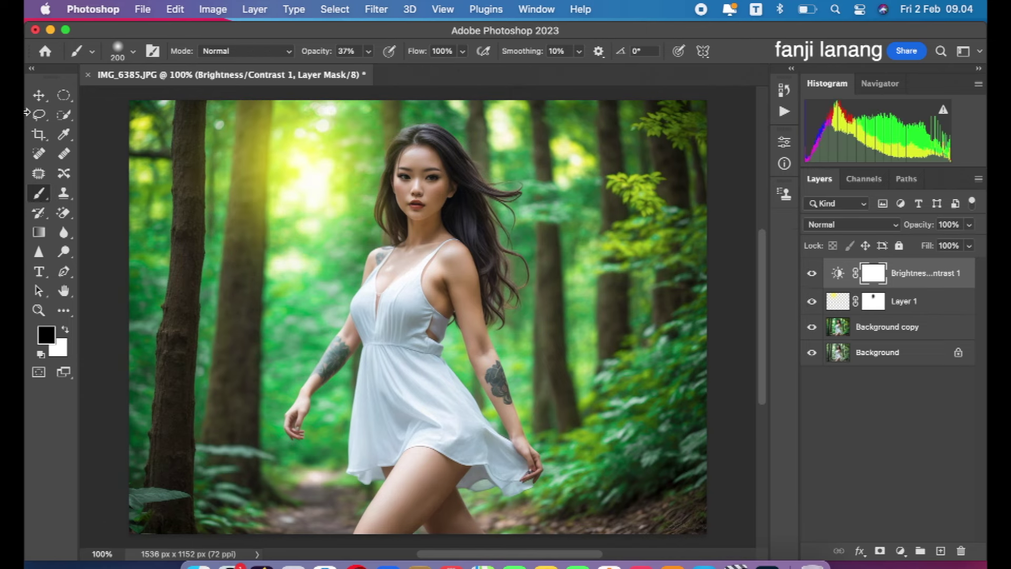
{"action": "left_click", "coordinate": [38, 97]}
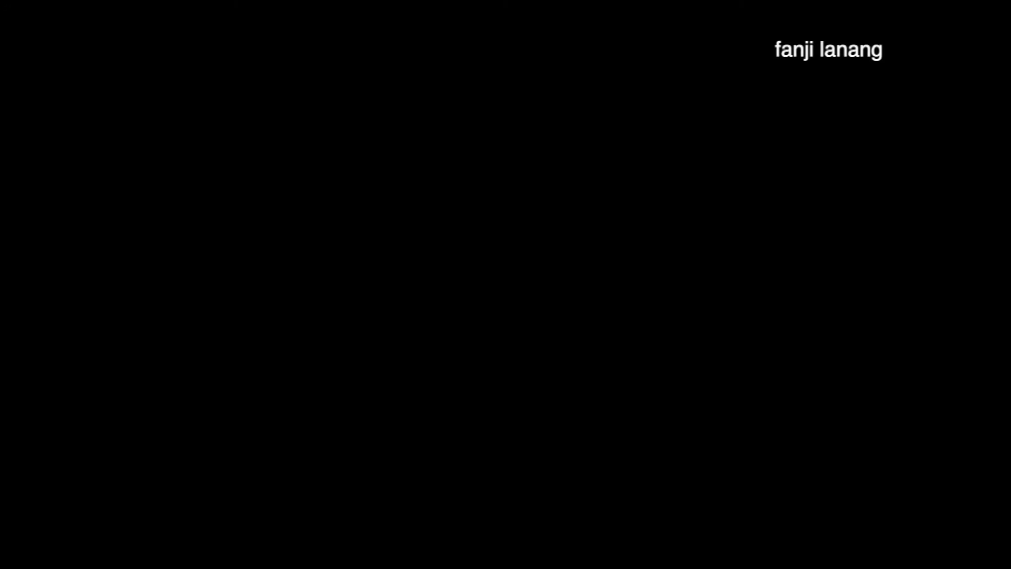